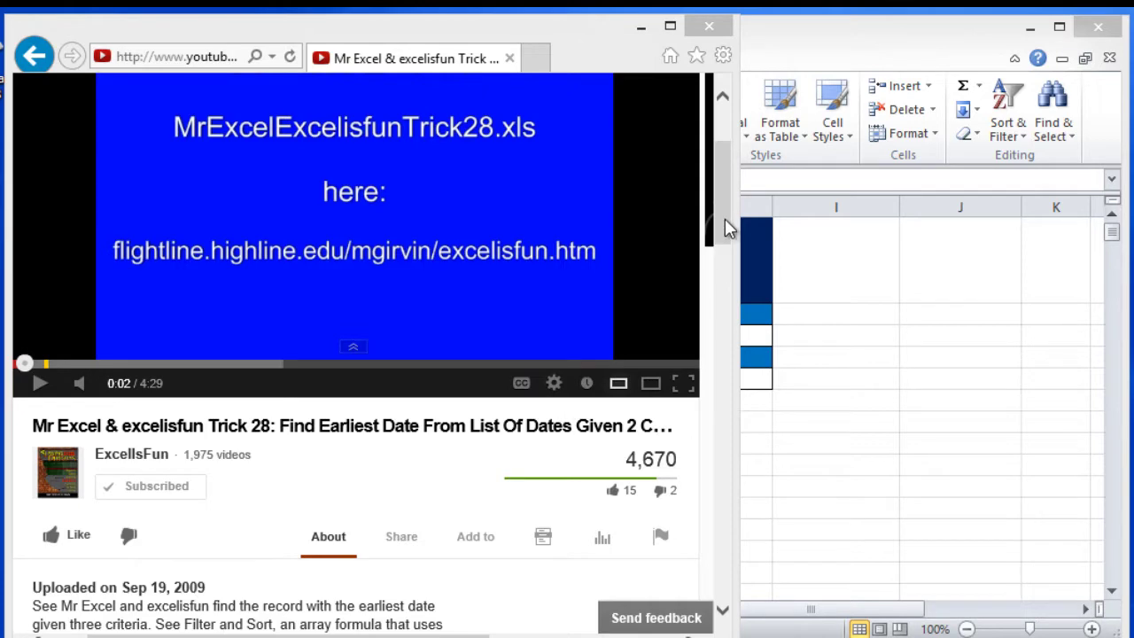
- Scroll the Trick 28 video page, then bring the MrExcelExcelisfunTrick28 Excel workbook forward
drag(726, 216, 719, 266)
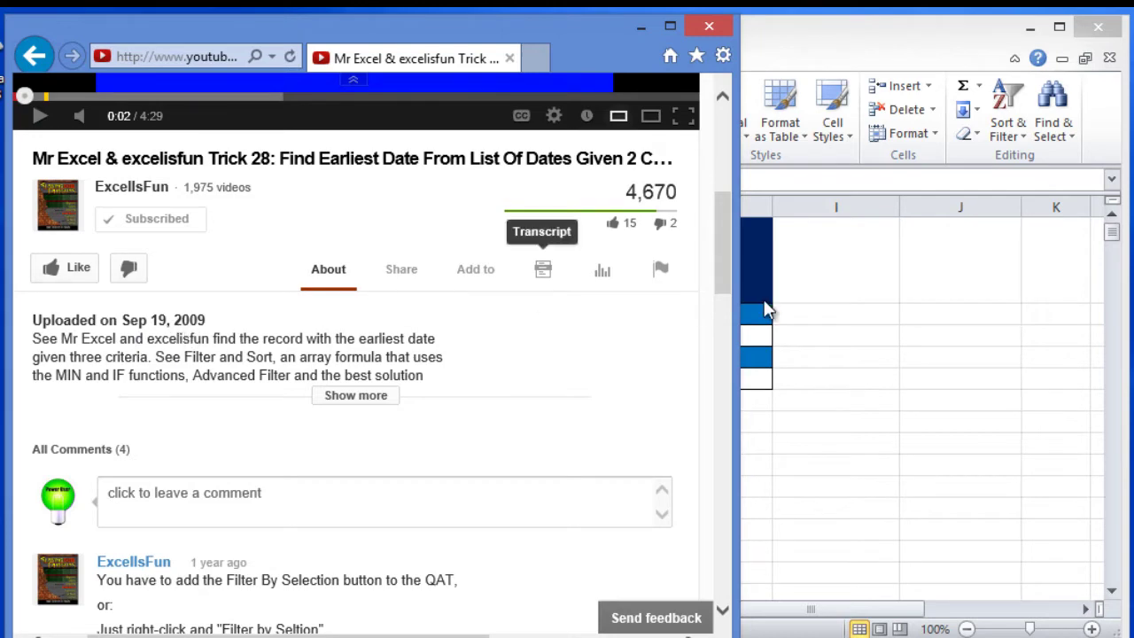
drag(720, 269, 727, 196)
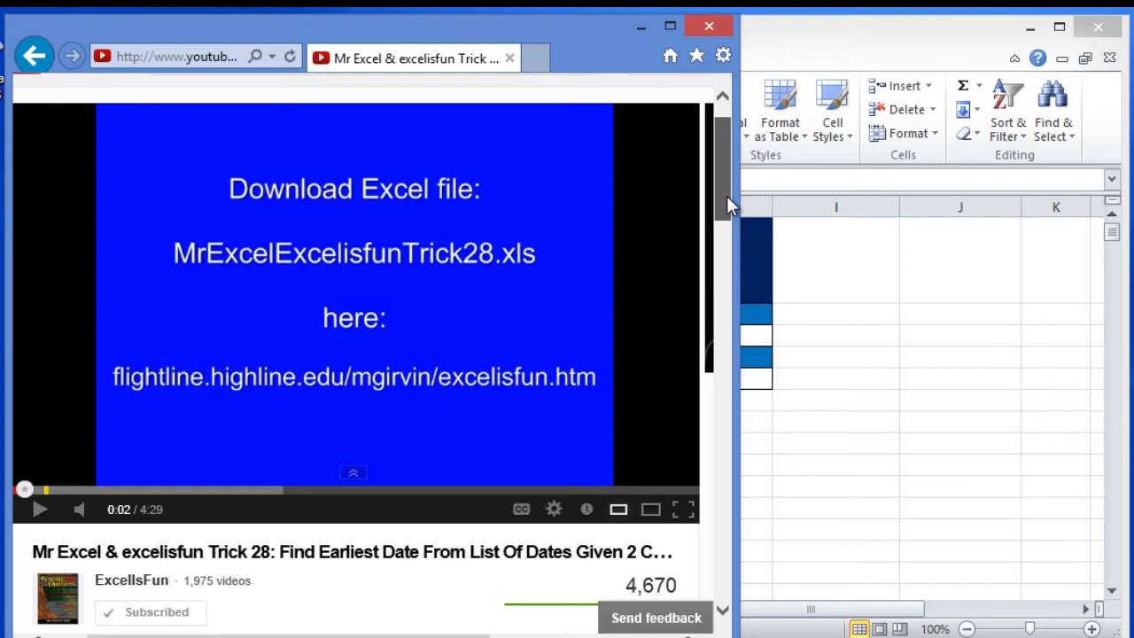
click(799, 321)
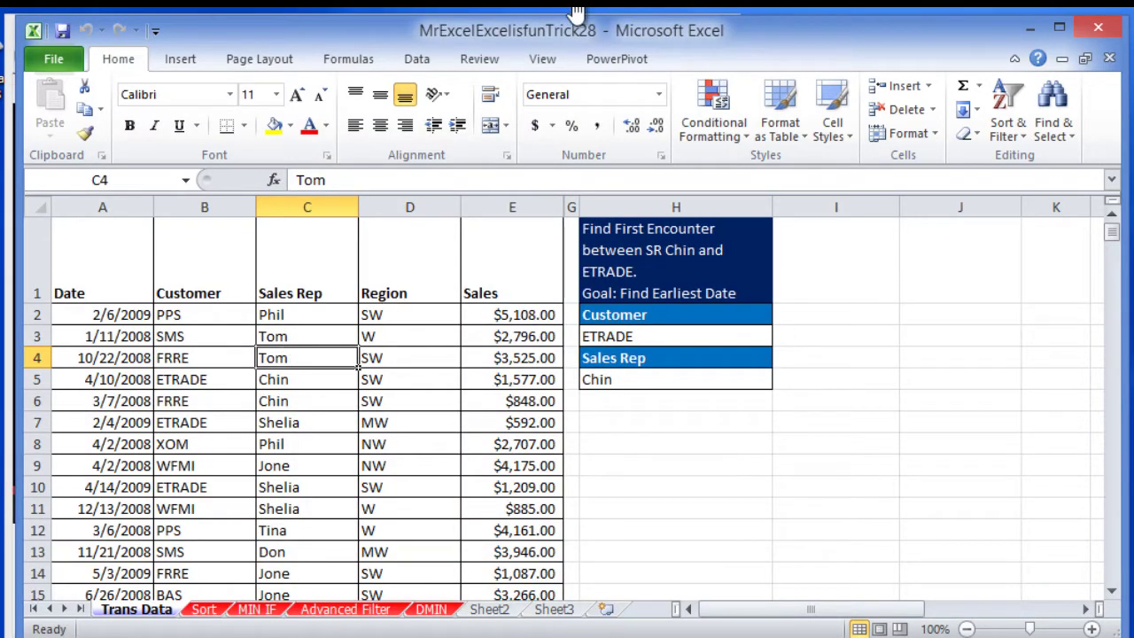
- Show the PowerPivot ribbon commands and briefly view the options and diagnostics dialog
click(611, 59)
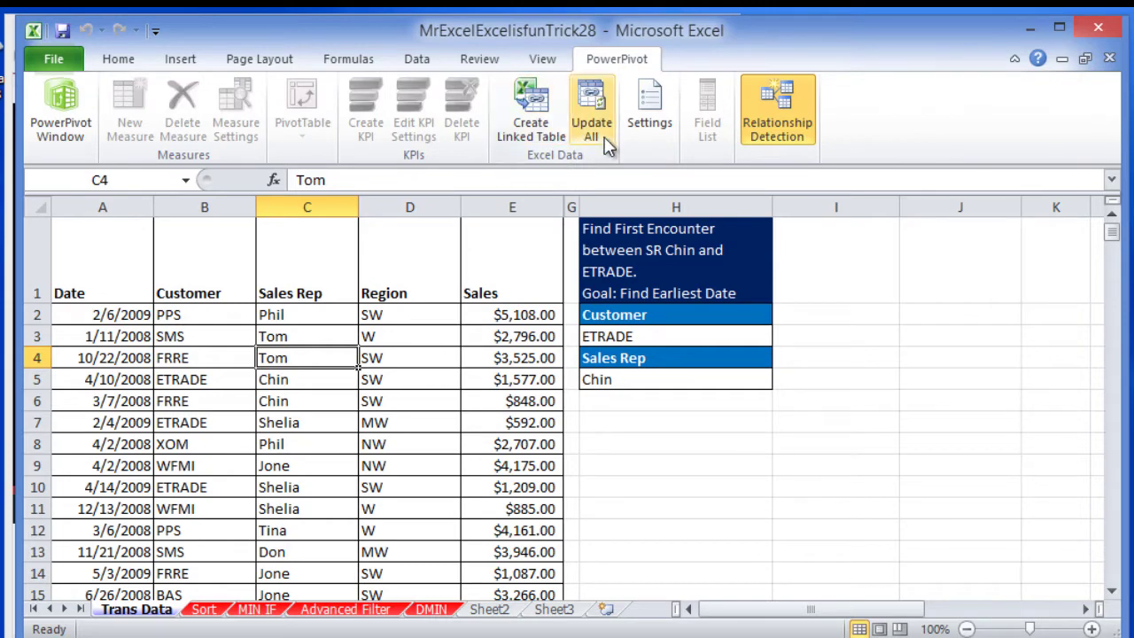
click(634, 100)
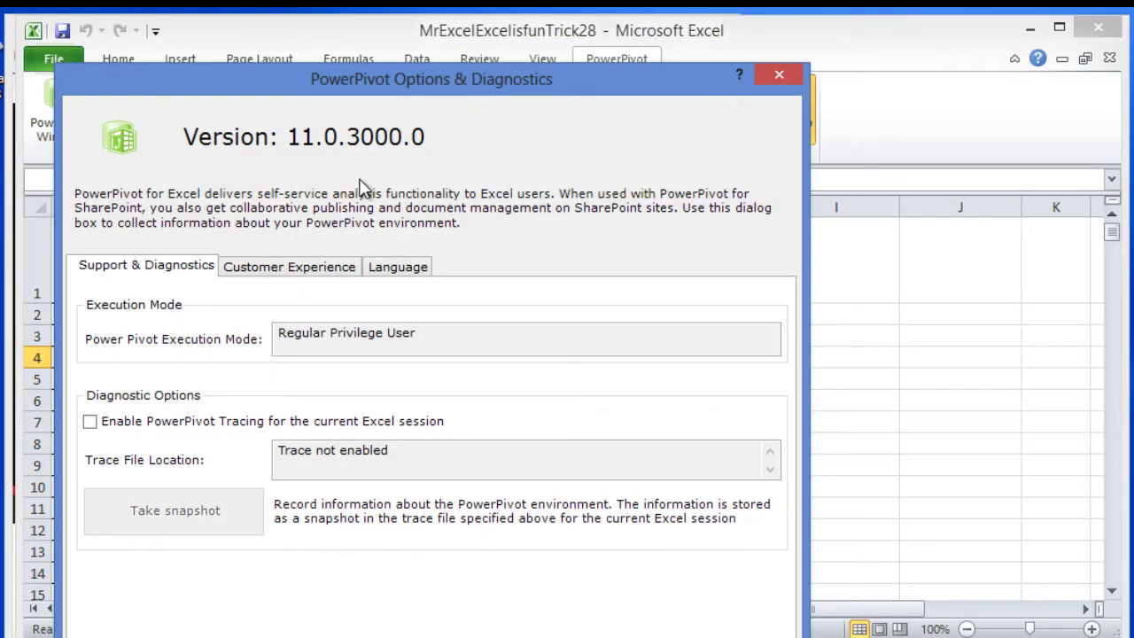
click(794, 72)
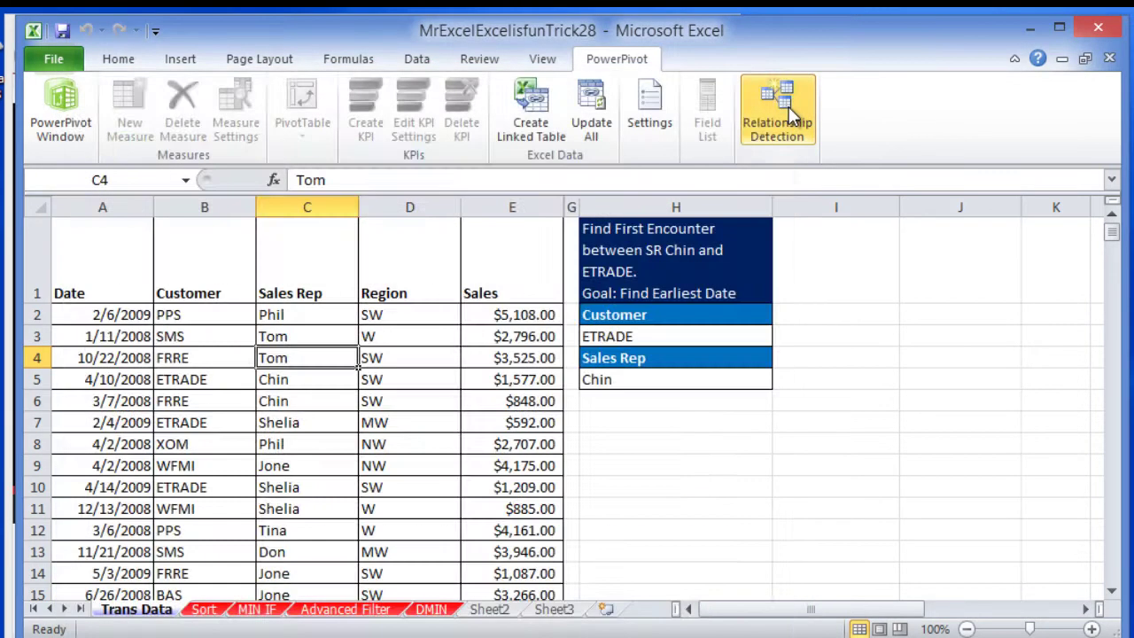
- Copy the Trans Data table A1:E825, headers included
click(220, 363)
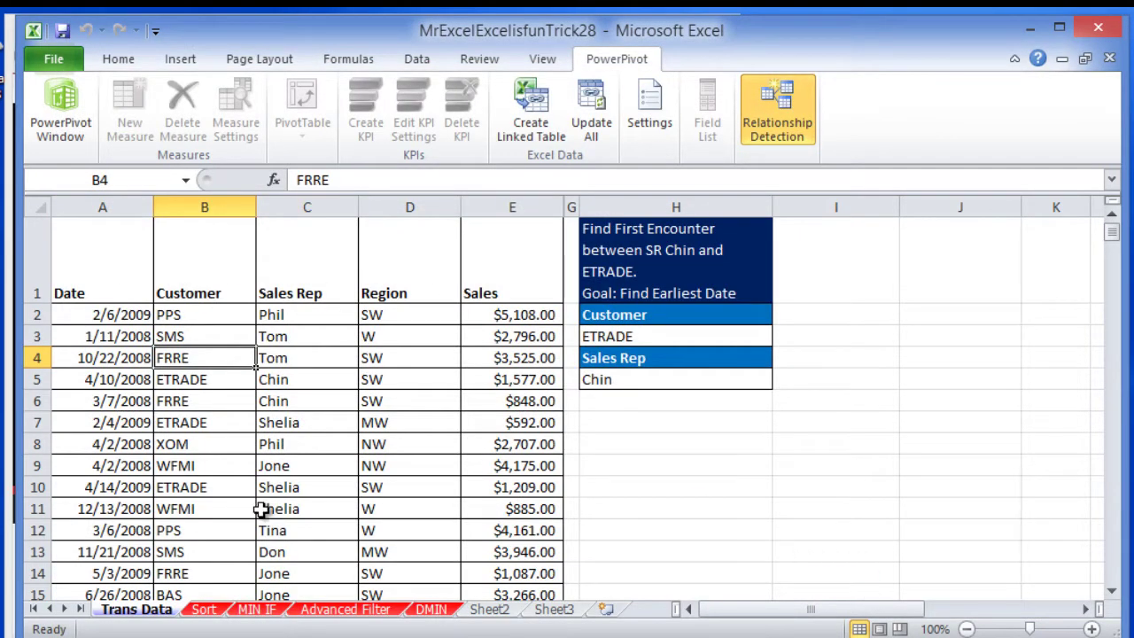
drag(126, 263, 478, 144)
key(ctrl+shift+Down)
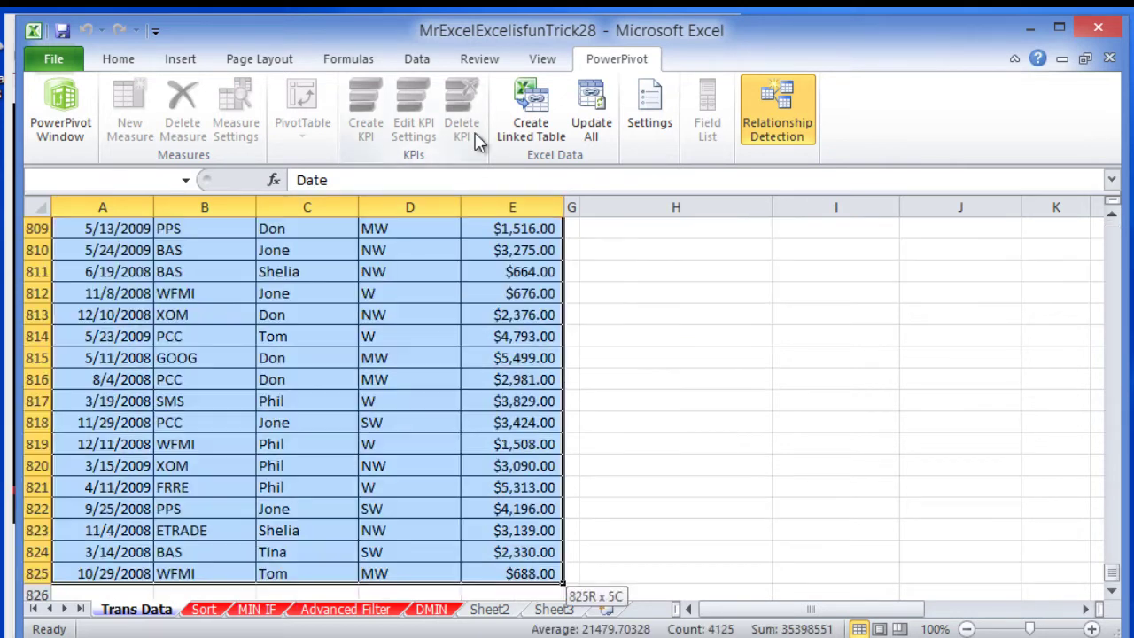
key(ctrl+c)
key(ctrl+Home)
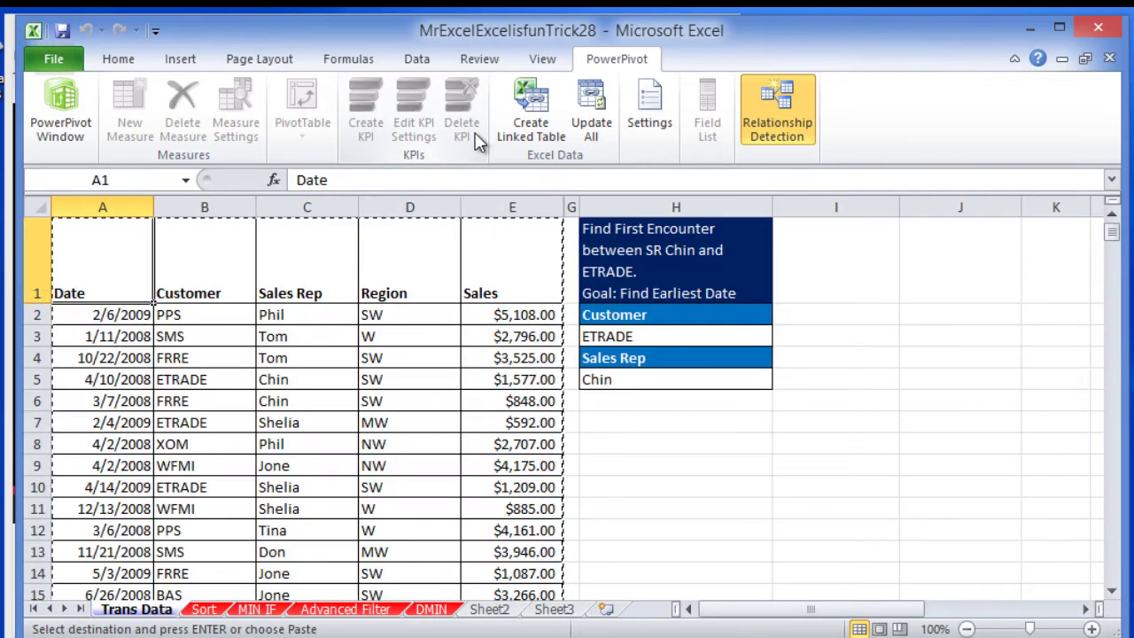
click(79, 131)
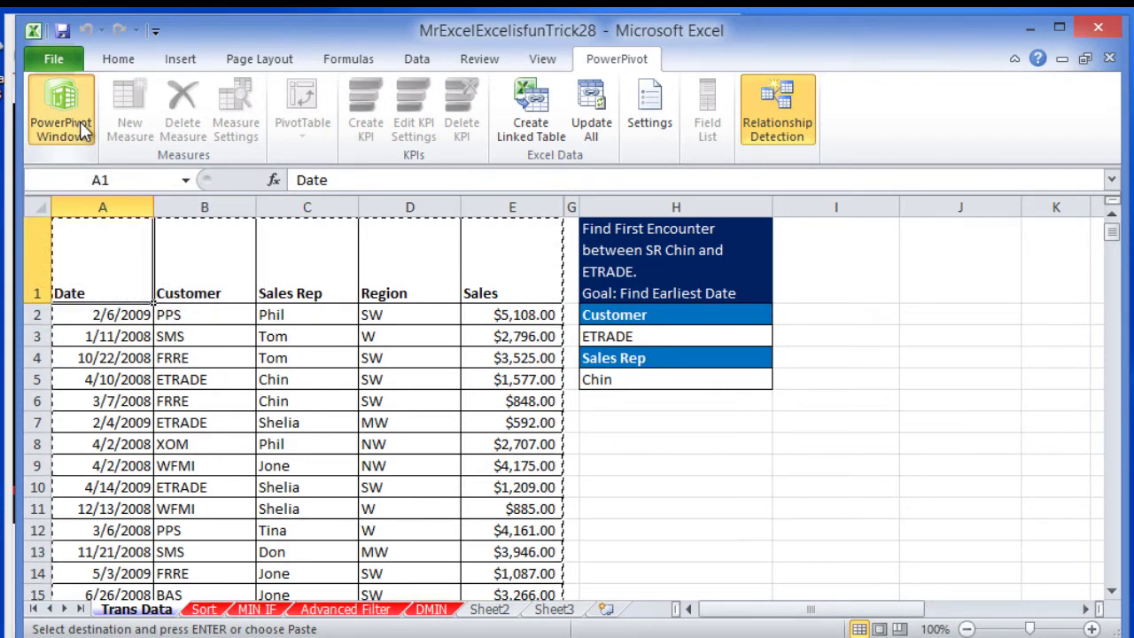
- Paste the copied rows into PowerPivot as a new table named Table, using the first row as headers
click(82, 135)
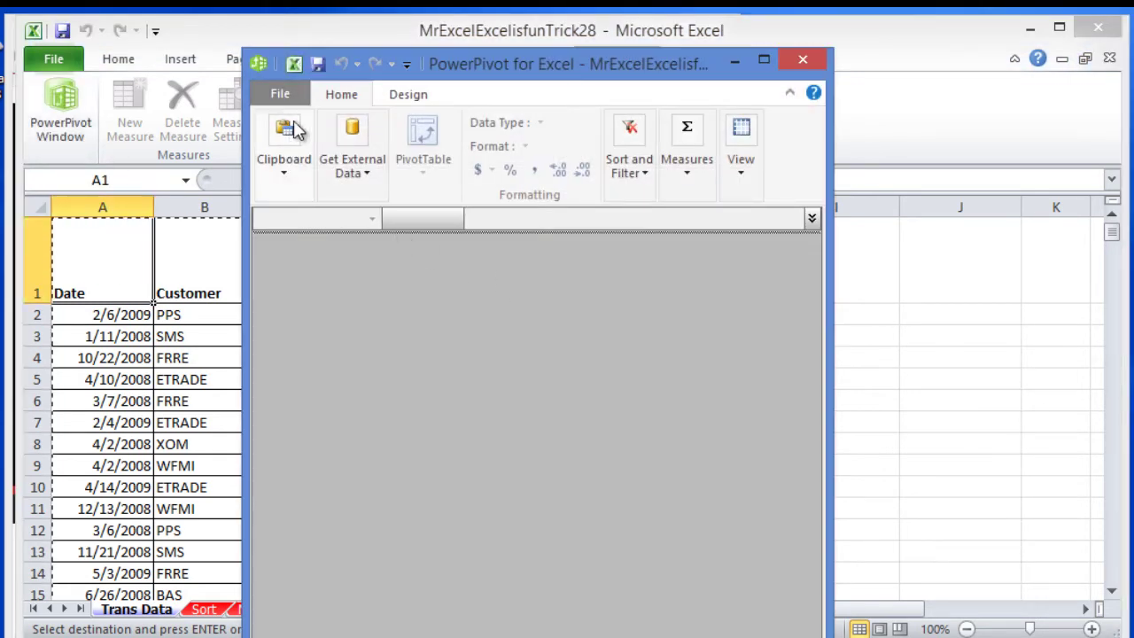
click(283, 172)
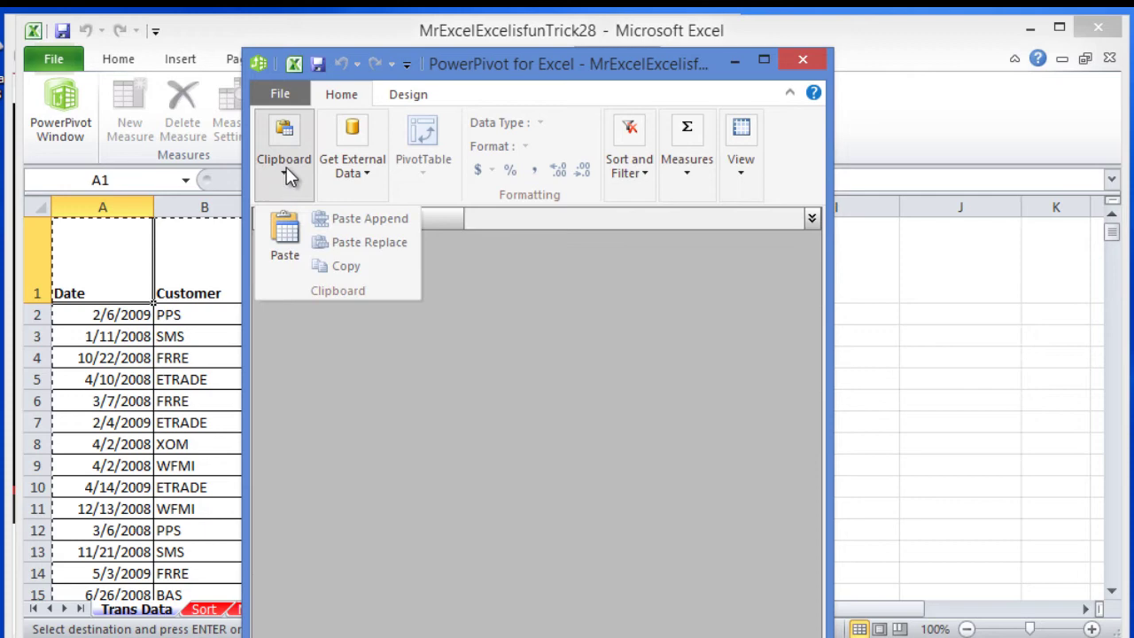
click(290, 248)
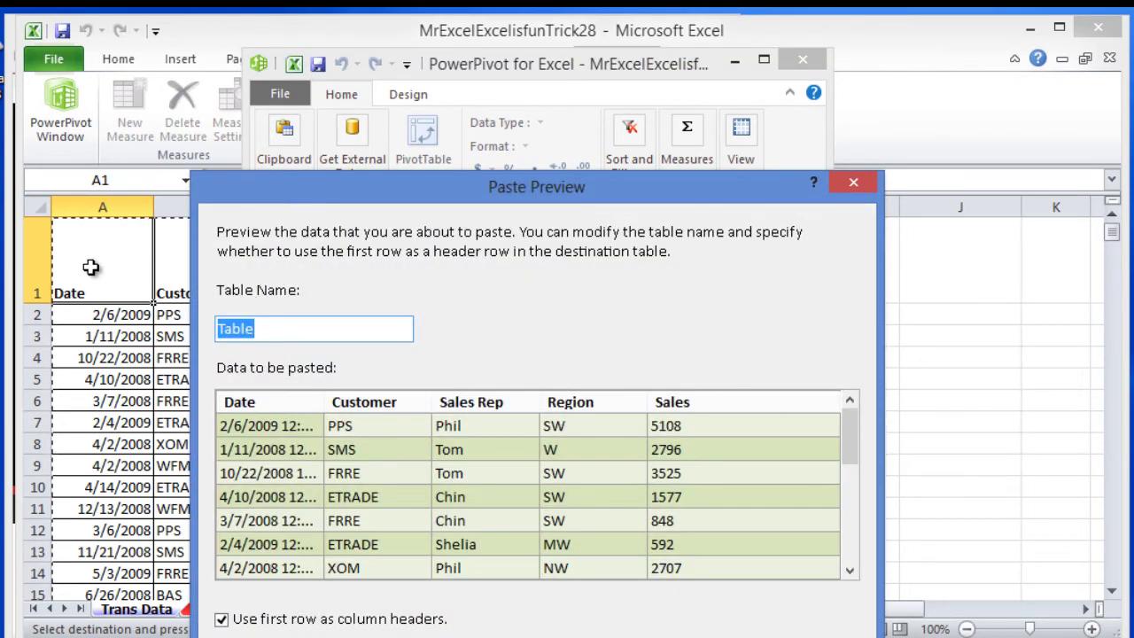
click(282, 325)
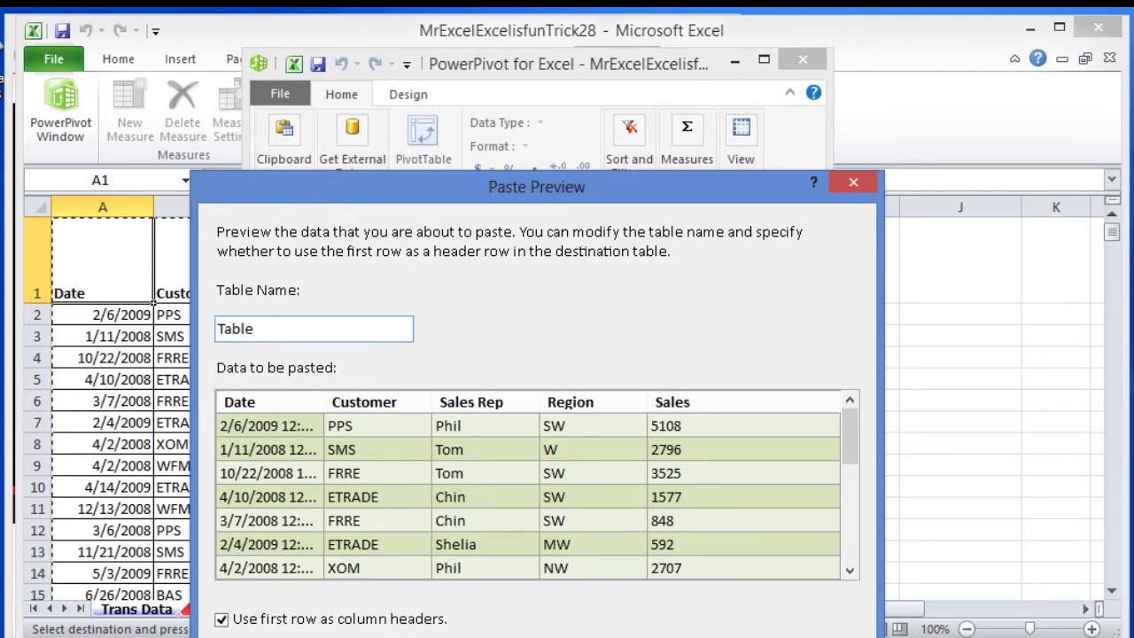
key(Return)
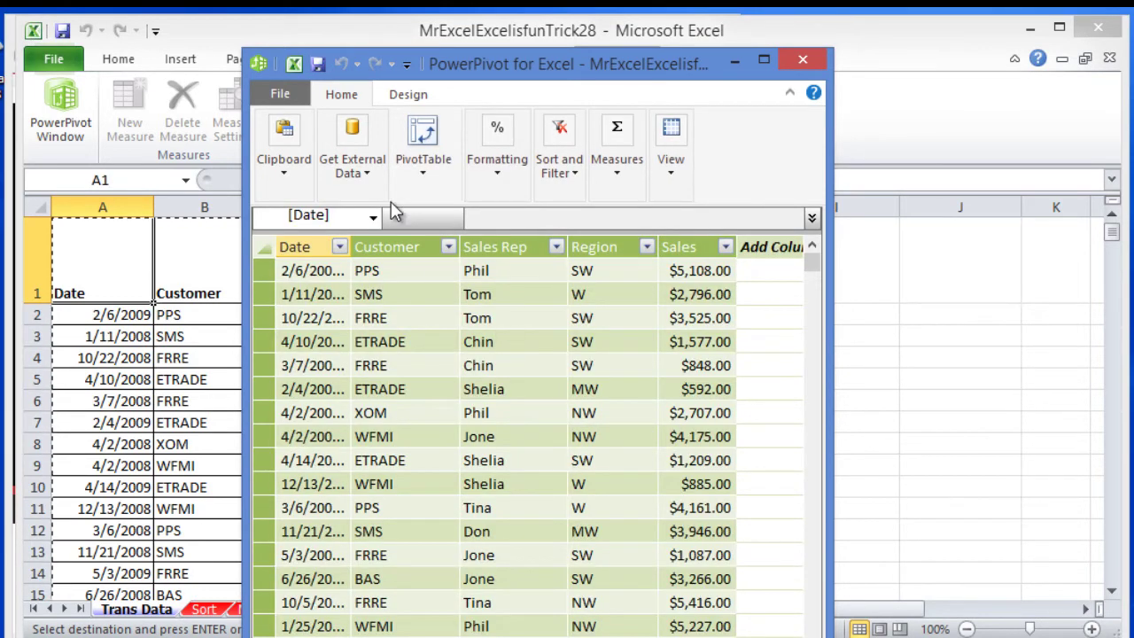
- Insert a plain PowerPivot PivotTable on the existing Trans Data sheet at cell J4
click(422, 177)
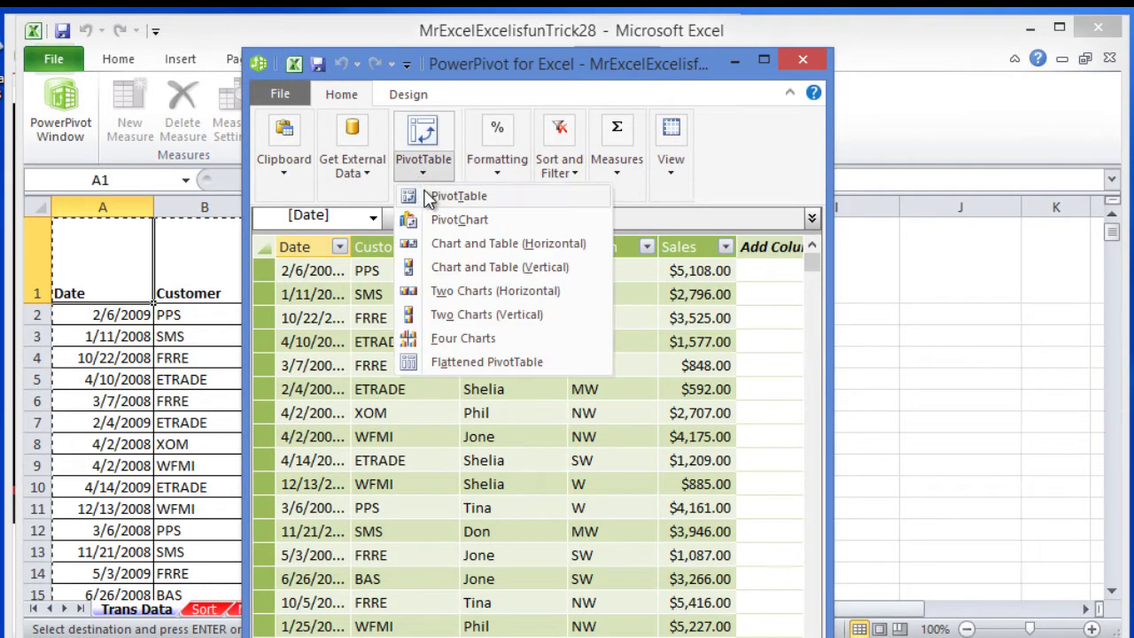
click(432, 196)
click(345, 400)
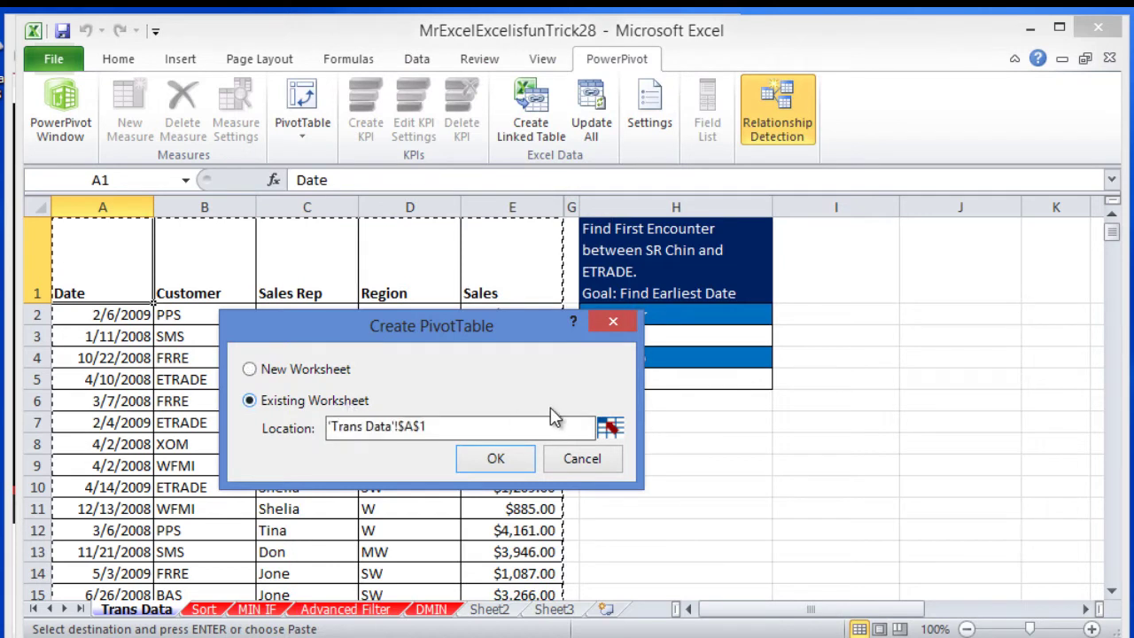
click(611, 428)
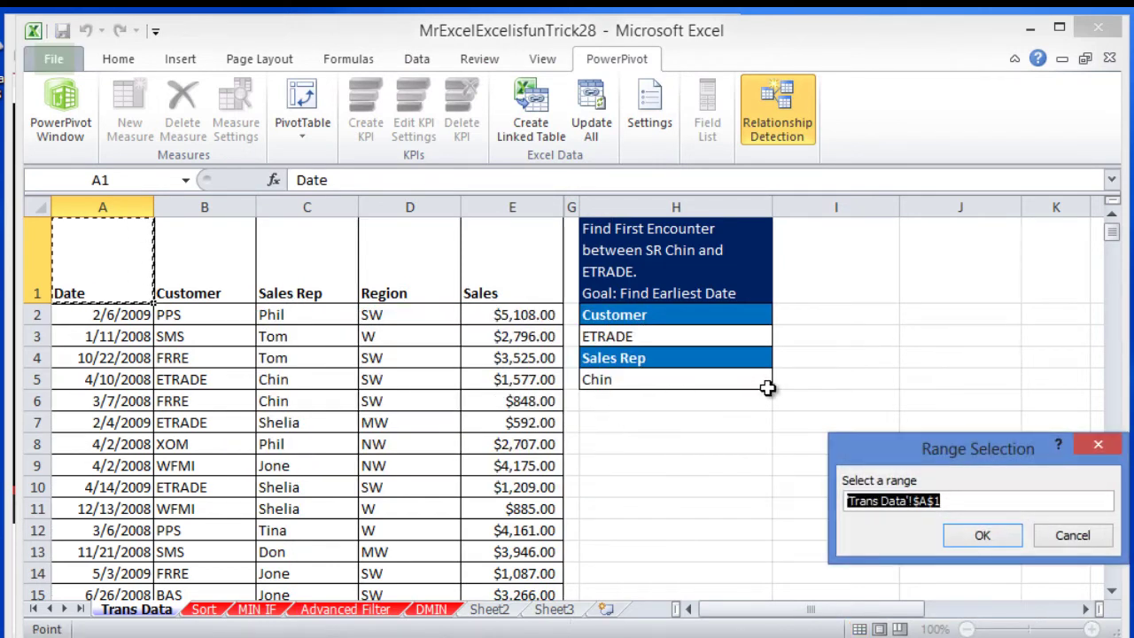
click(934, 352)
click(980, 534)
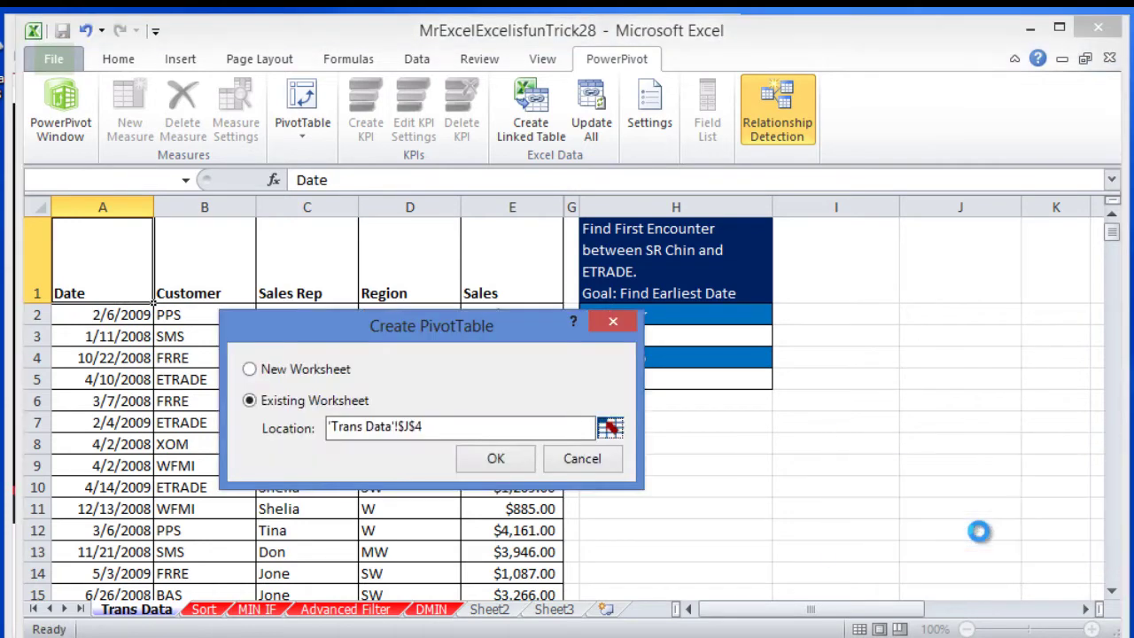
click(490, 463)
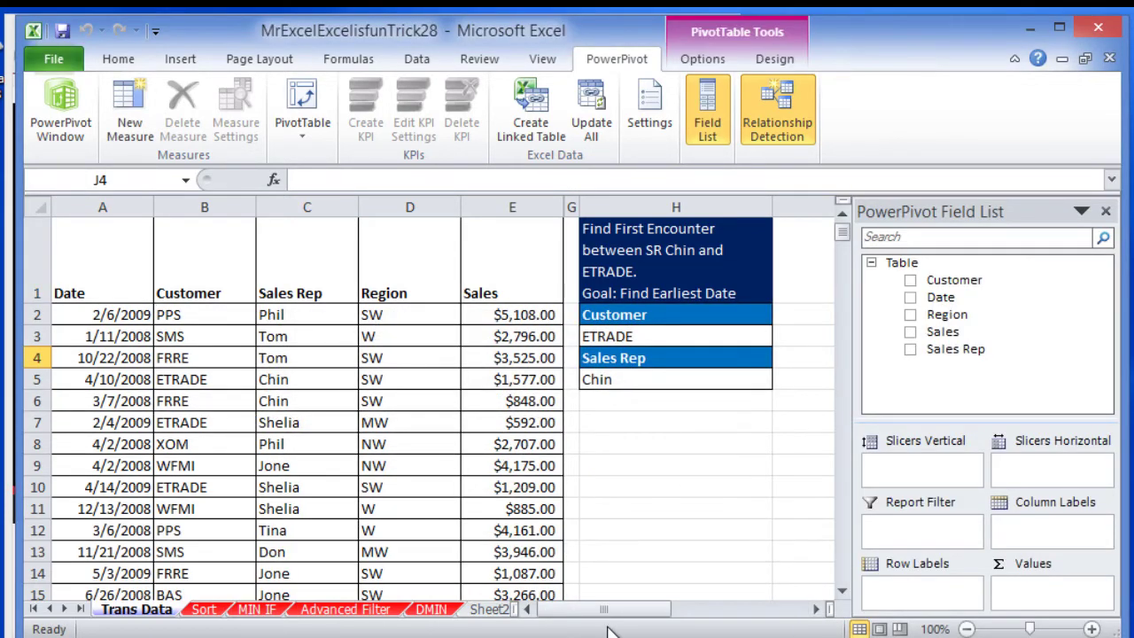
- Add horizontal Sales Rep and Customer slicers and move them to the left side of the sheet
drag(635, 611, 701, 596)
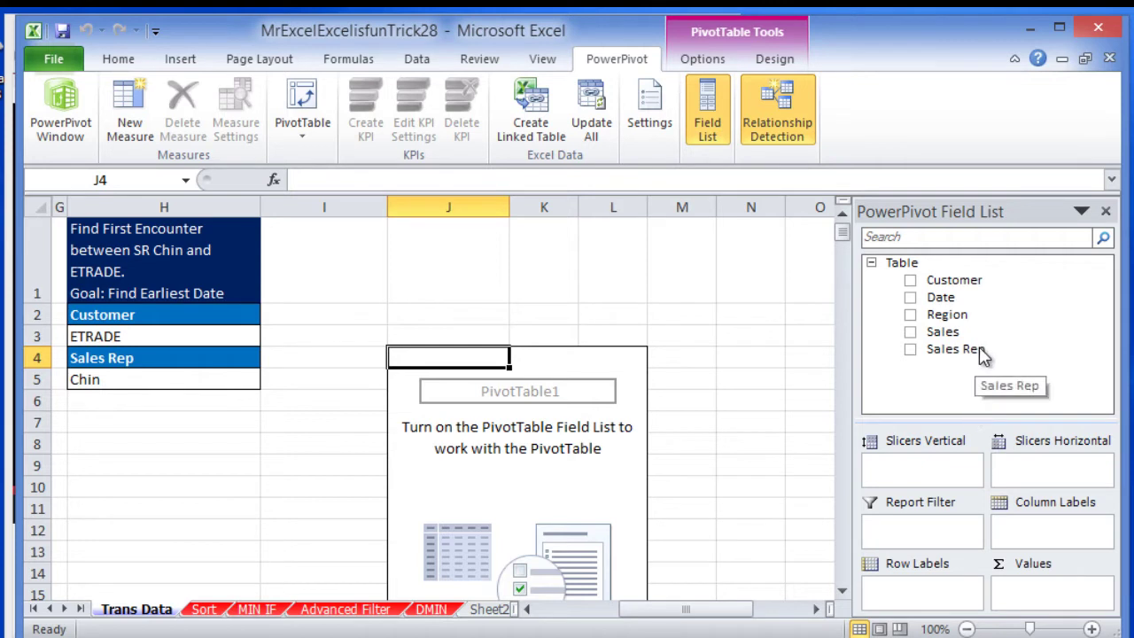
drag(982, 353, 1028, 470)
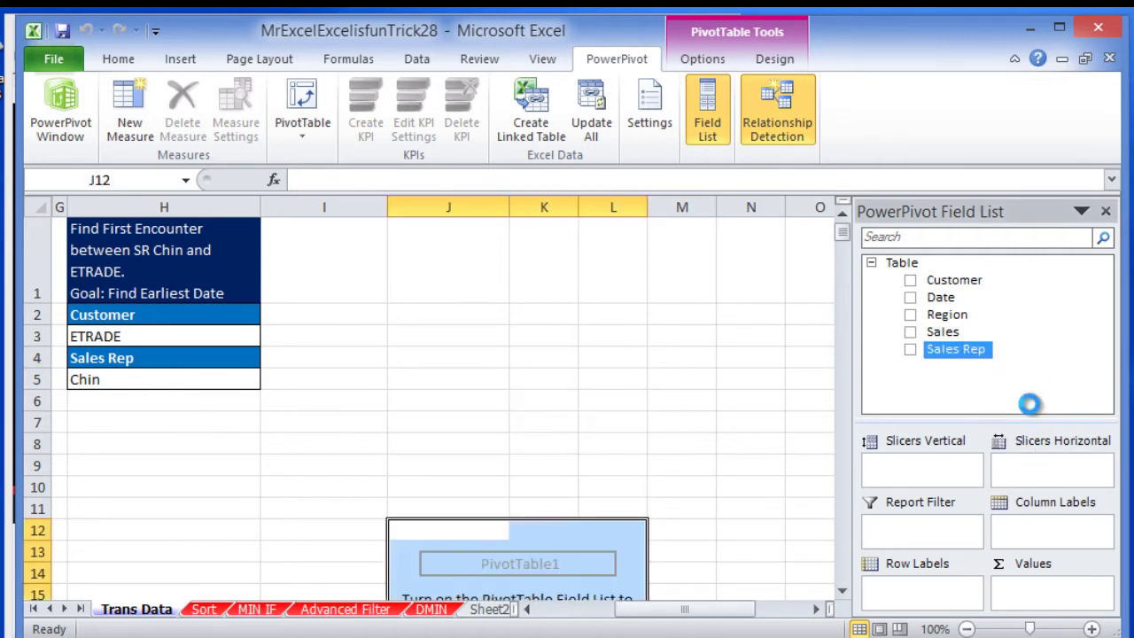
drag(964, 283, 1035, 476)
drag(716, 357, 358, 232)
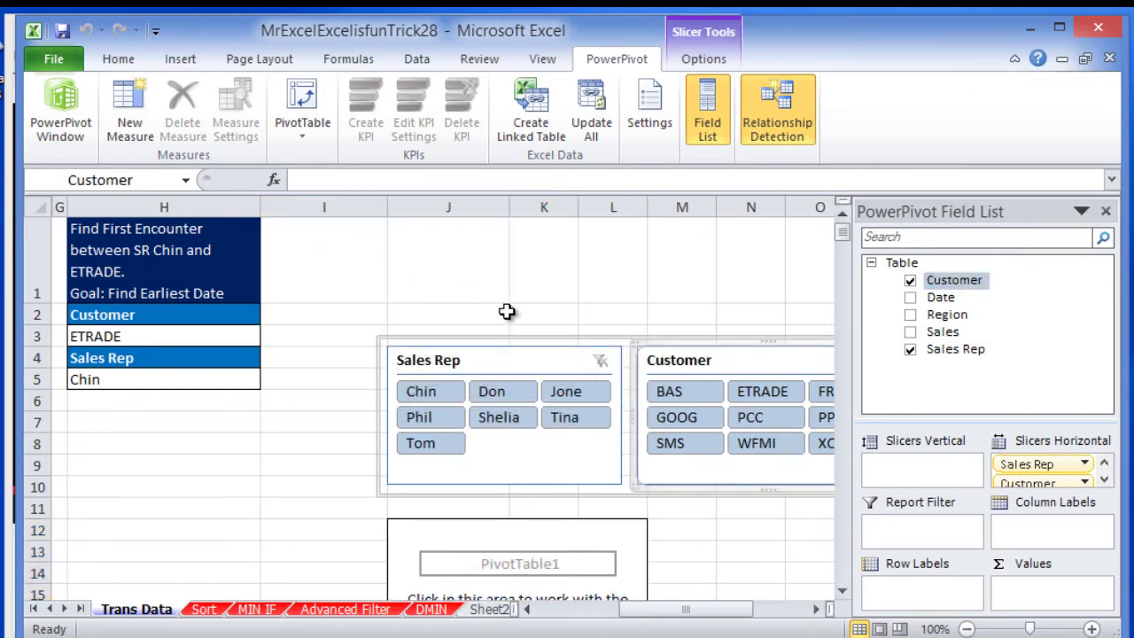
drag(549, 366, 285, 421)
mouse_move(603, 346)
mouse_down()
mouse_move(528, 345)
mouse_move(285, 272)
mouse_up()
- Delete the empty rectangle and stack the Customer slicer beside H1:H5, with Sales Rep below it
click(545, 354)
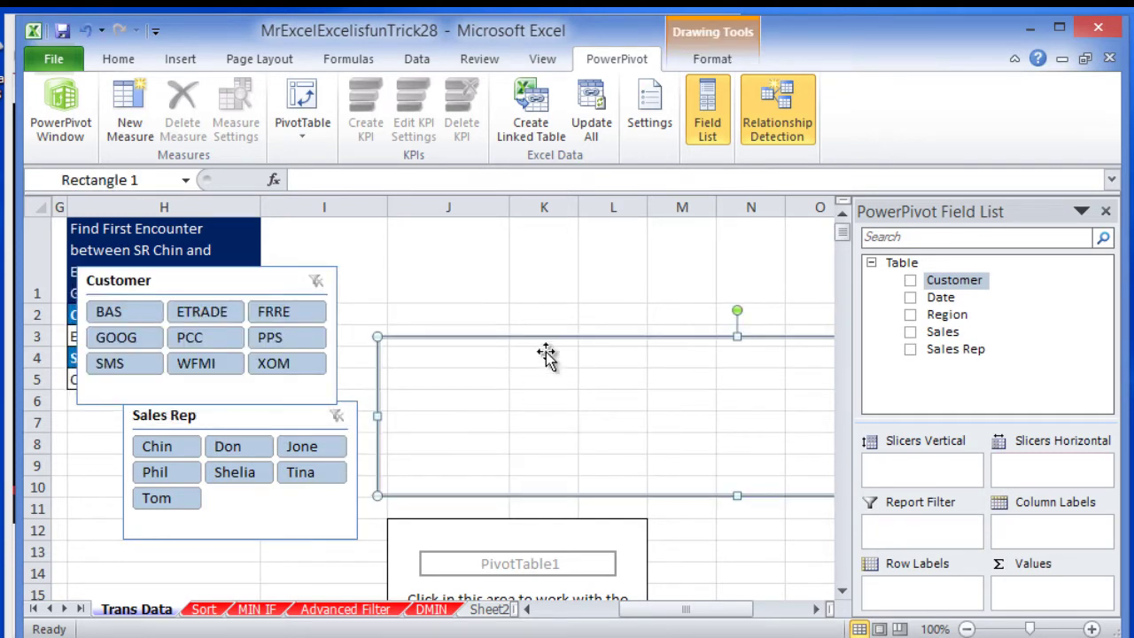
key(Delete)
drag(270, 284, 457, 239)
click(282, 412)
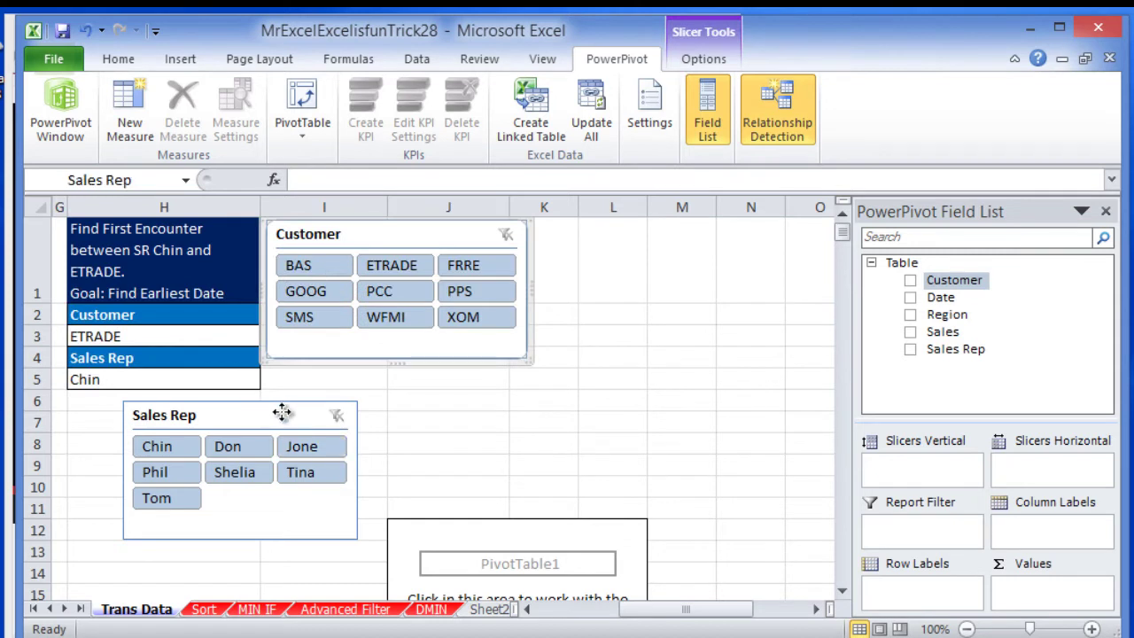
drag(282, 412, 429, 376)
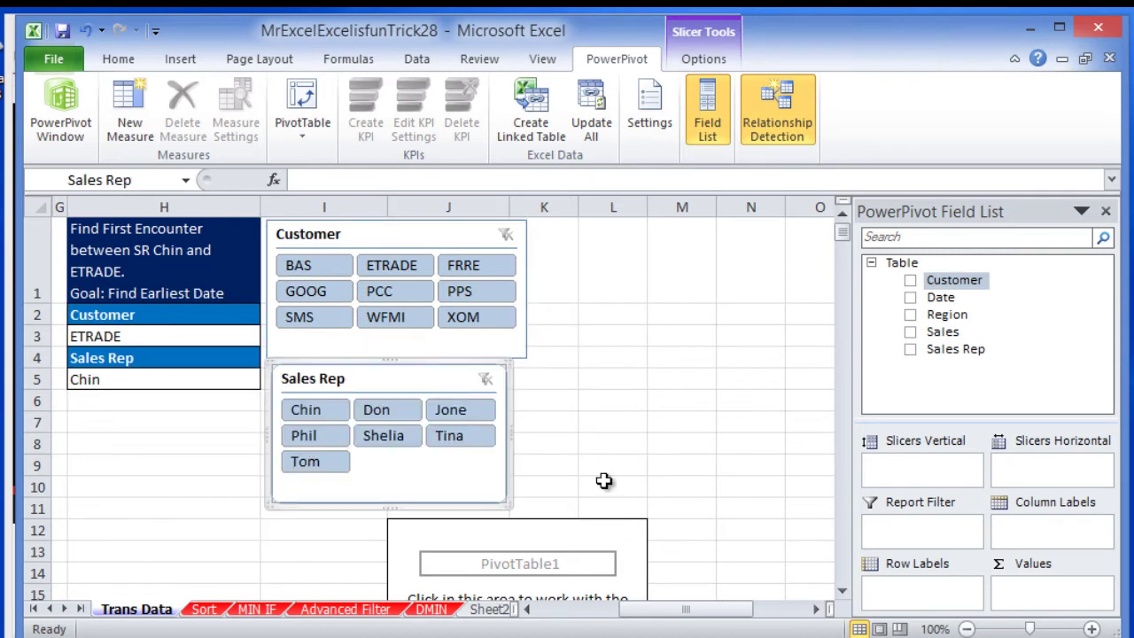
drag(733, 612, 727, 615)
drag(688, 611, 651, 609)
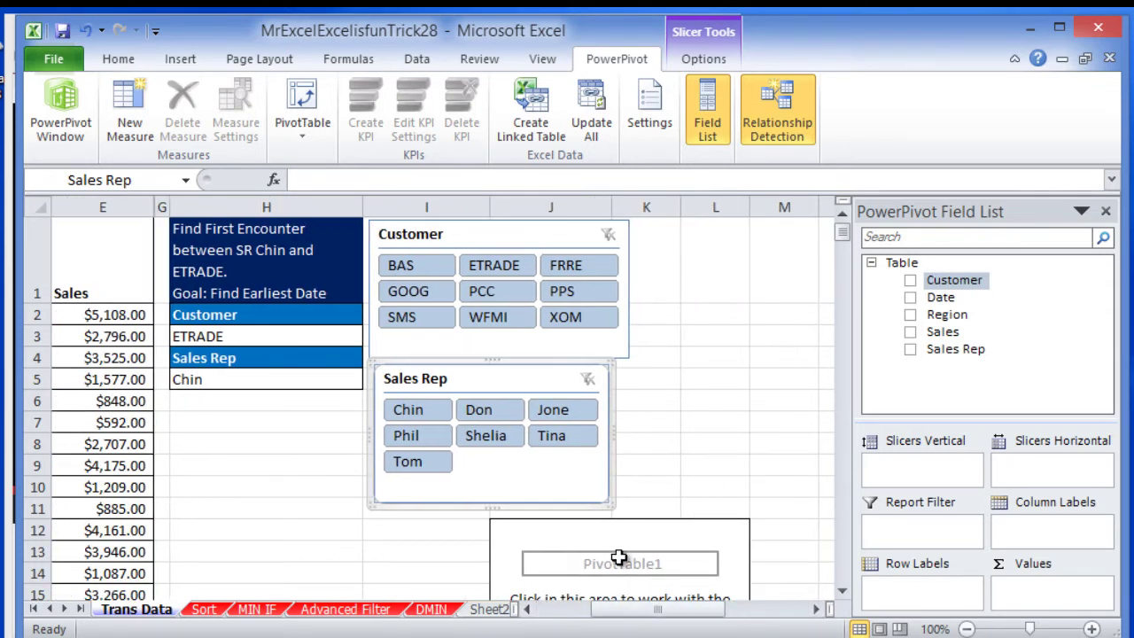
- Create the measure Encounter with the formula =FIRSTDATE('Table'[Date])
click(143, 133)
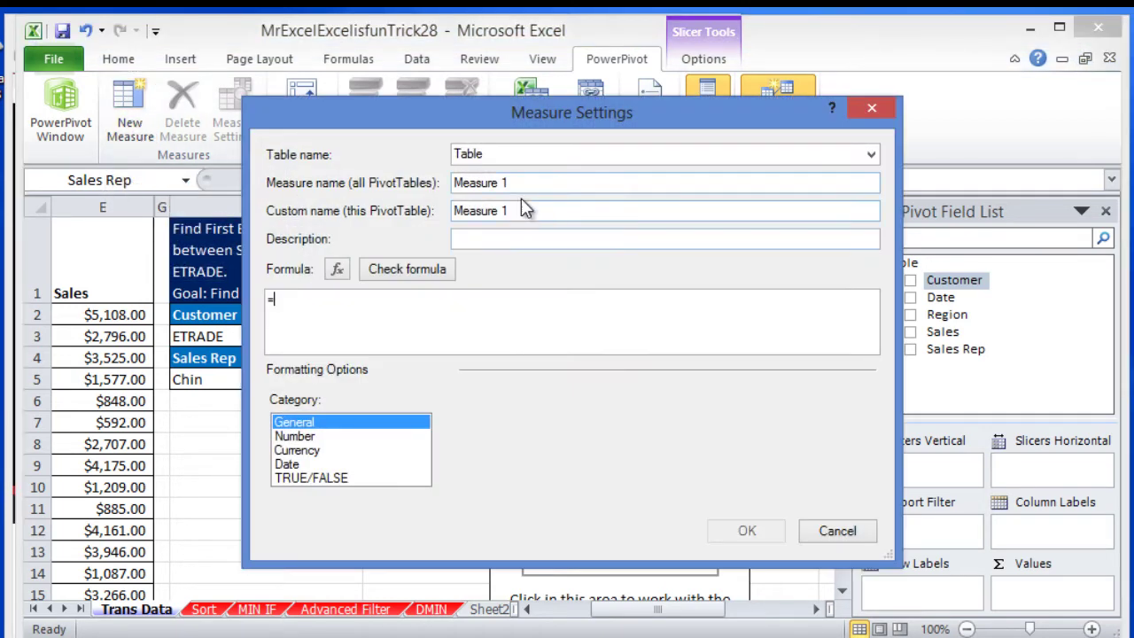
drag(546, 184, 361, 180)
text(Encounter)
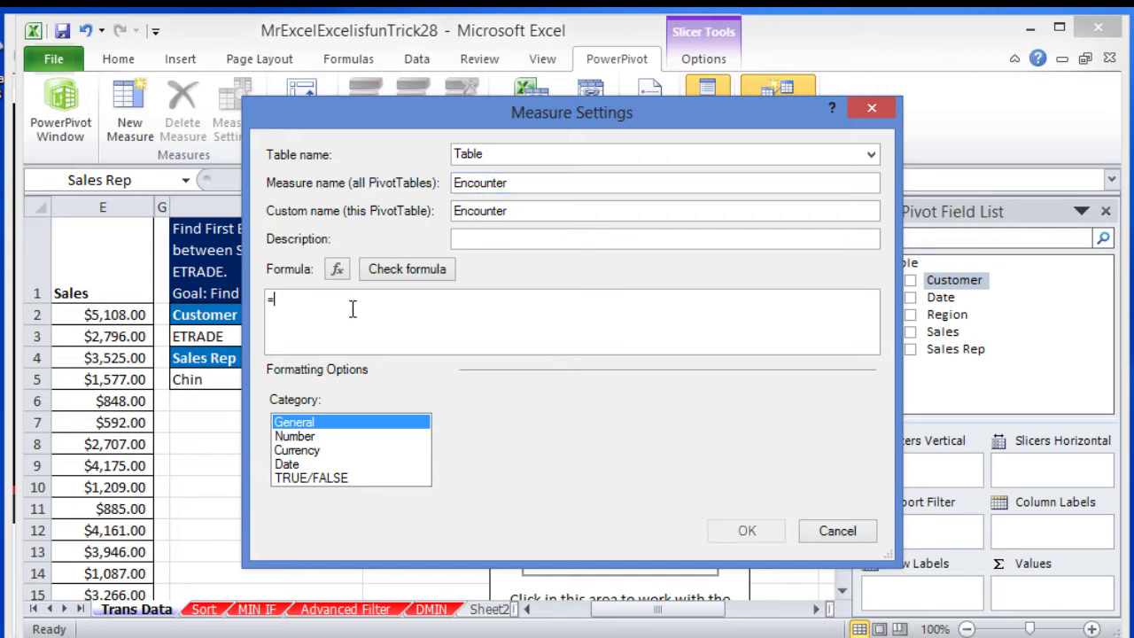
text(fir)
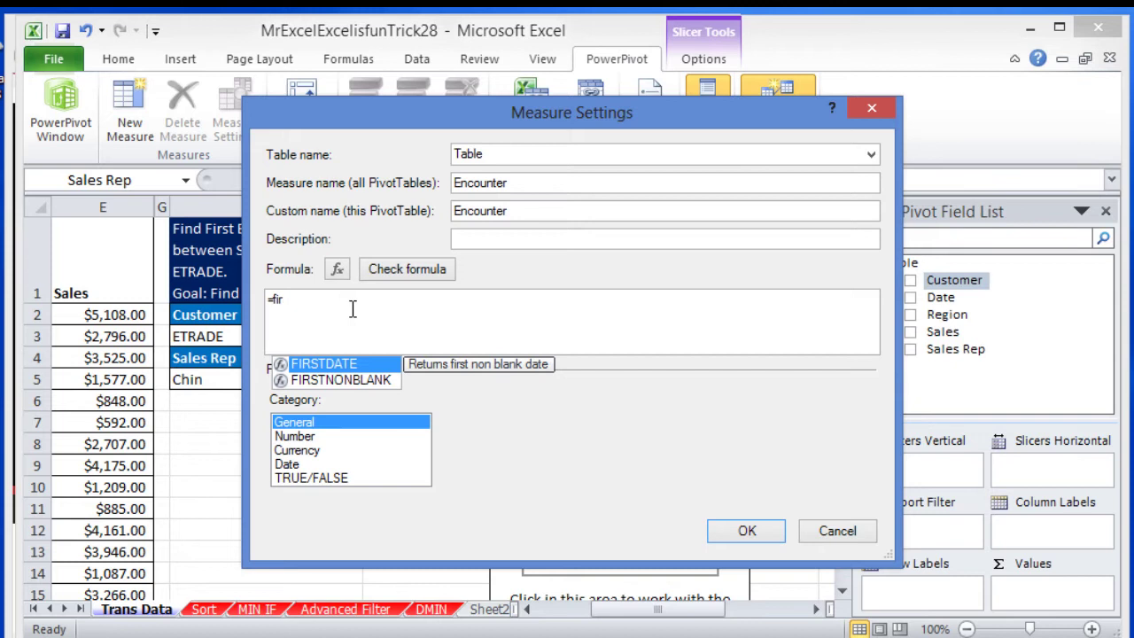
key(Tab)
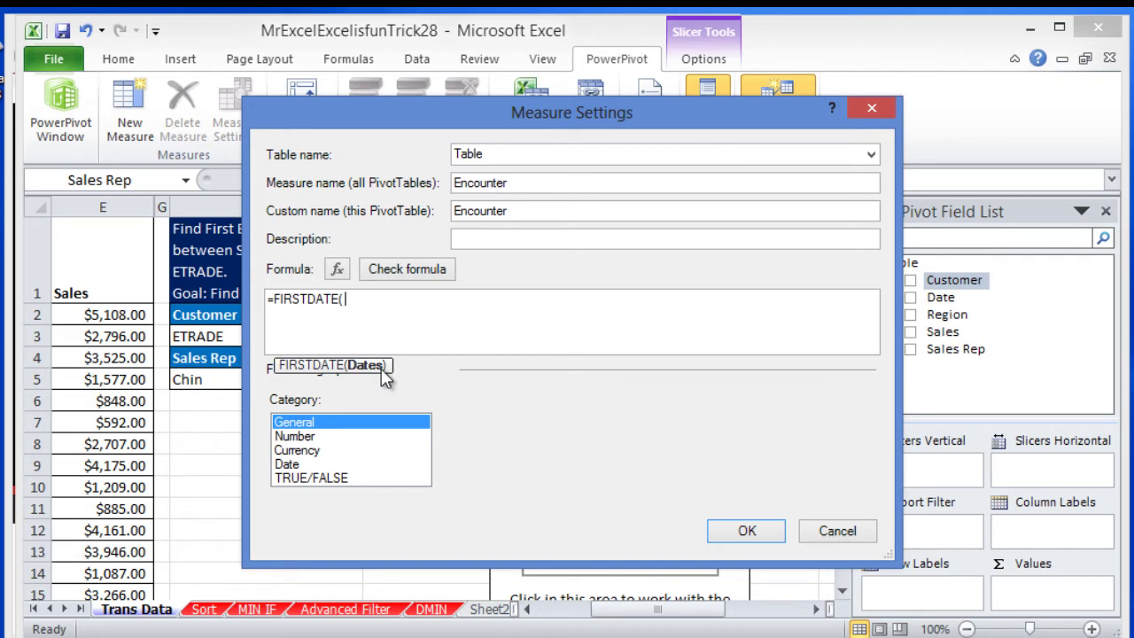
text(tabl)
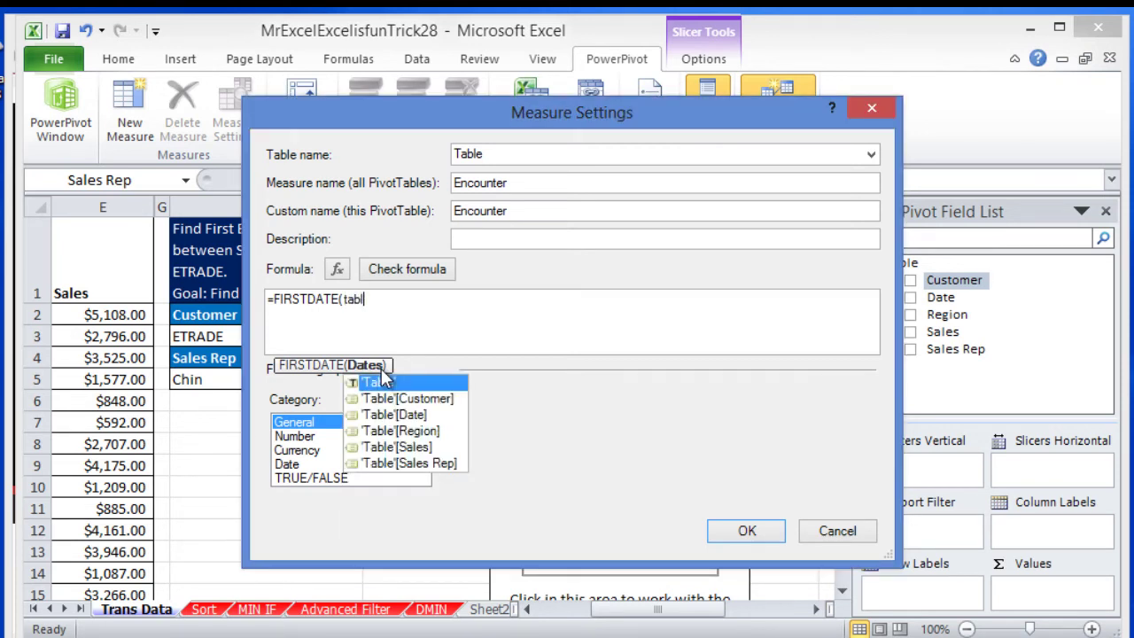
key(Down)
key(Down)
text(l)
key(Tab)
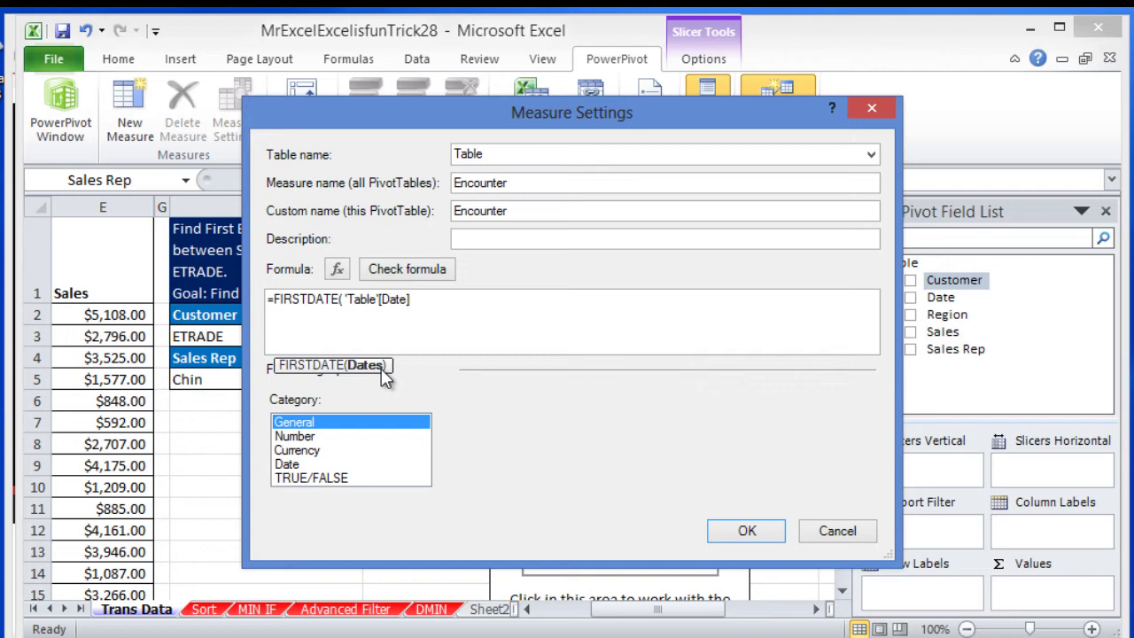
text())
key(Return)
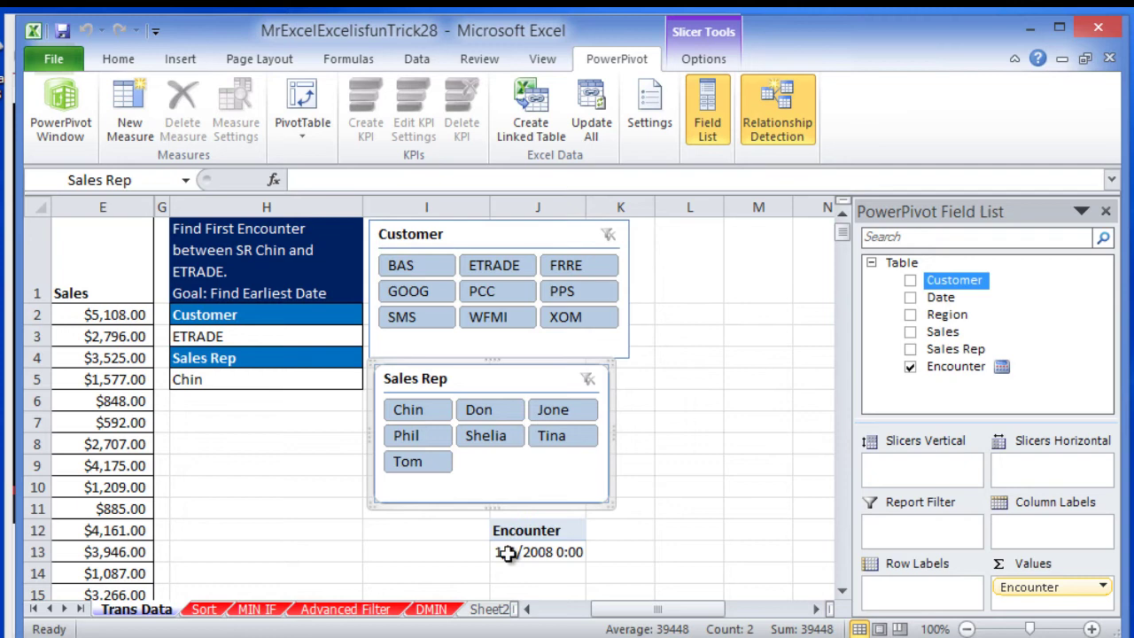
- Give the Encounter measure the long Date format 'Wednesday, March 14, 2001'
mouse_move(530, 554)
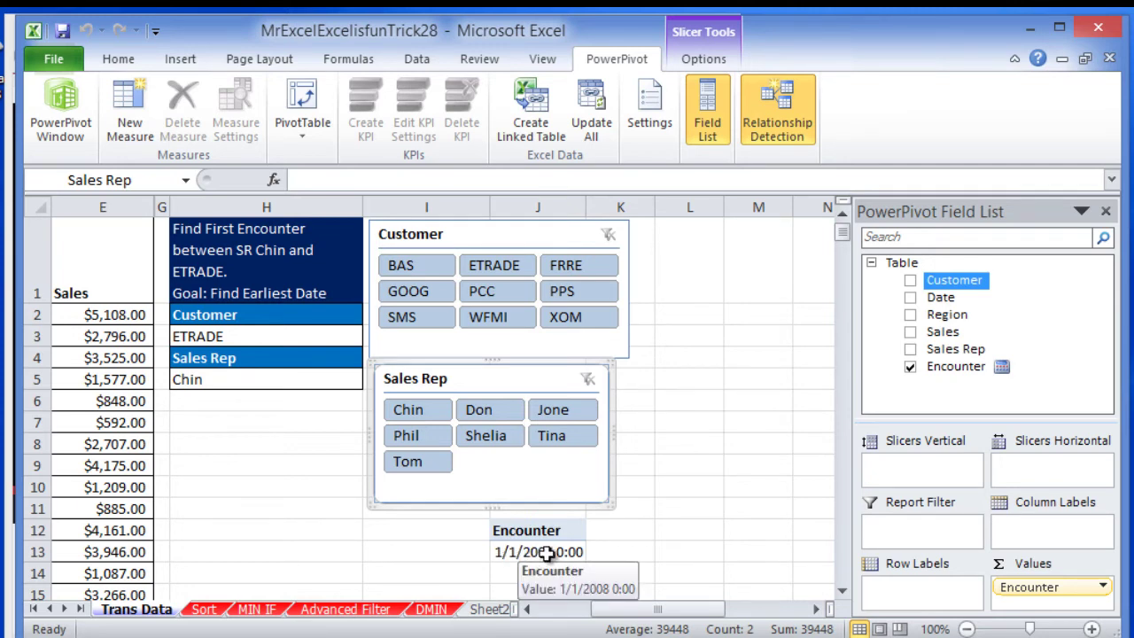
click(1091, 587)
click(1046, 538)
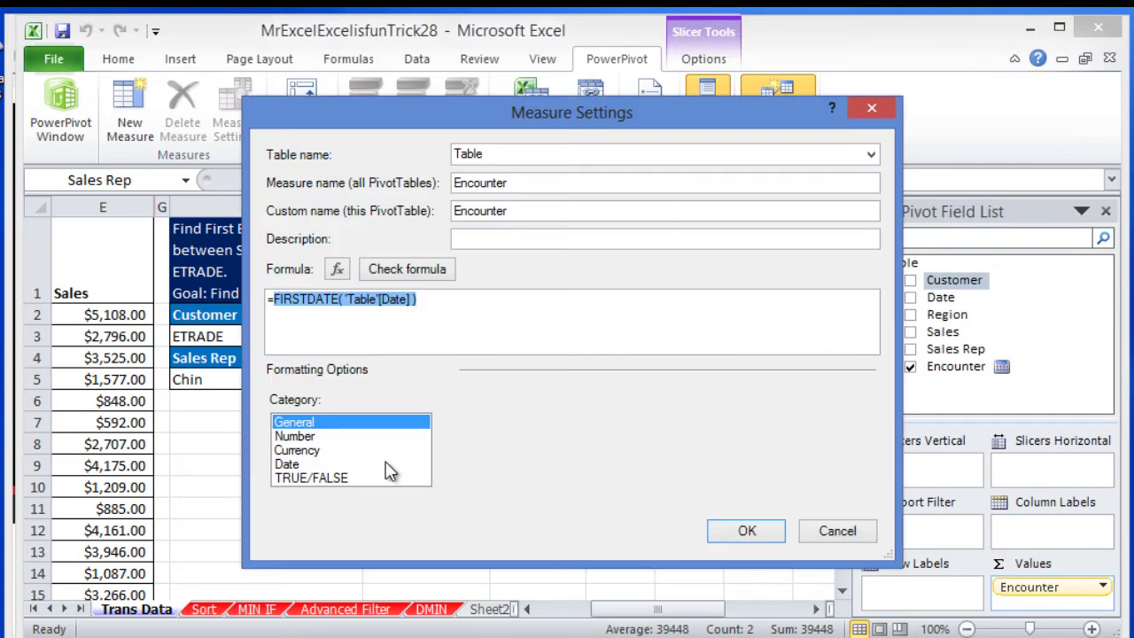
click(356, 465)
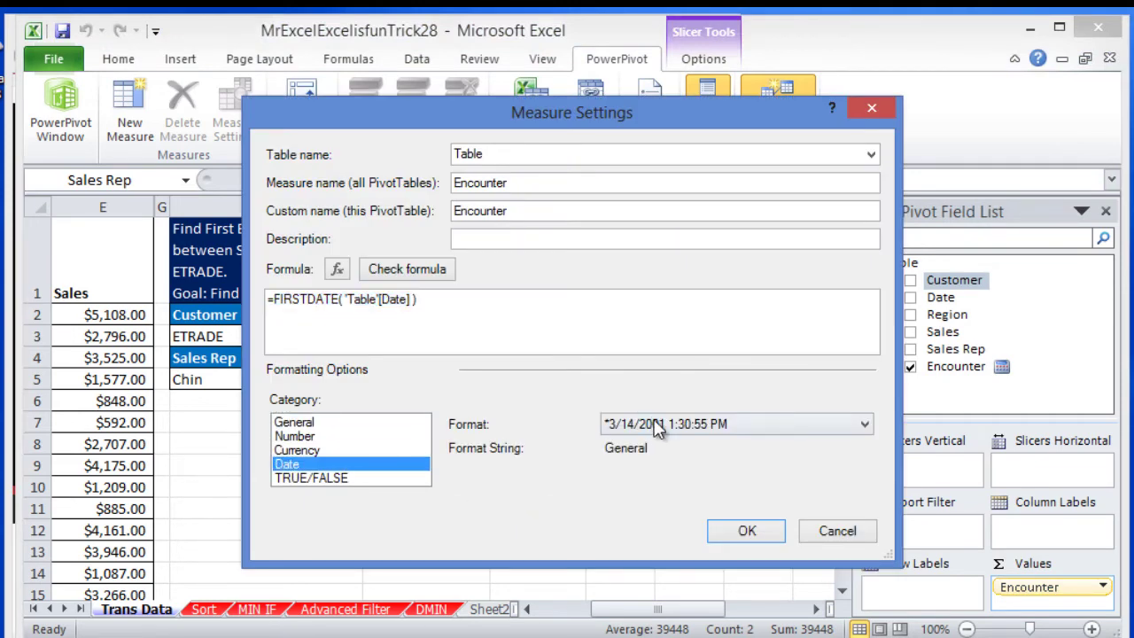
click(657, 425)
scroll(866, 195, down, 1)
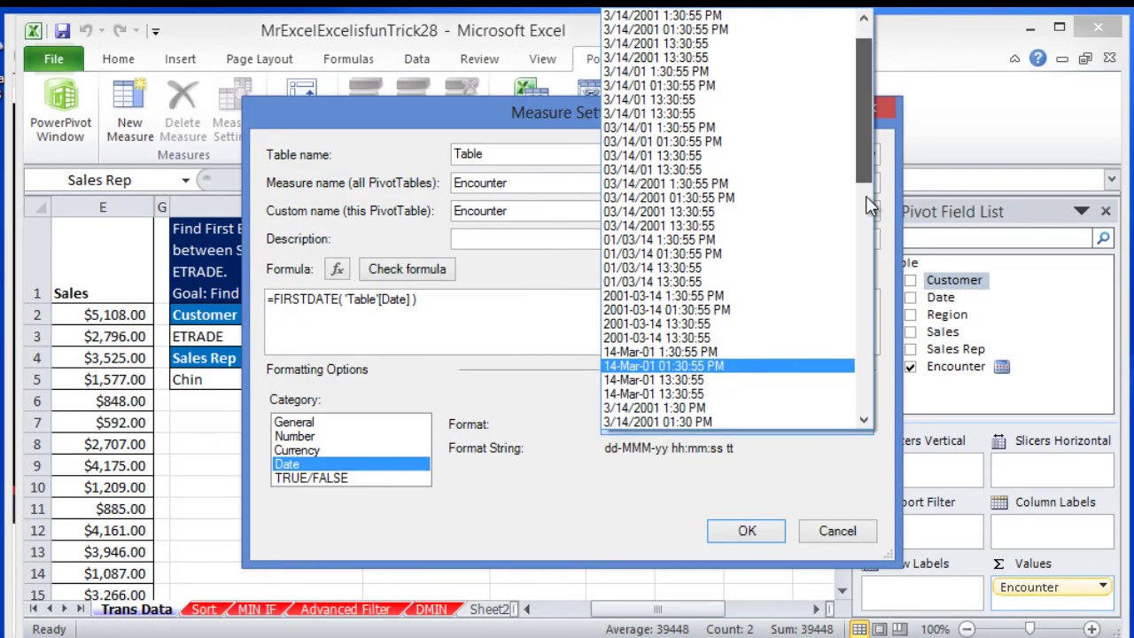
scroll(866, 196, down, 12)
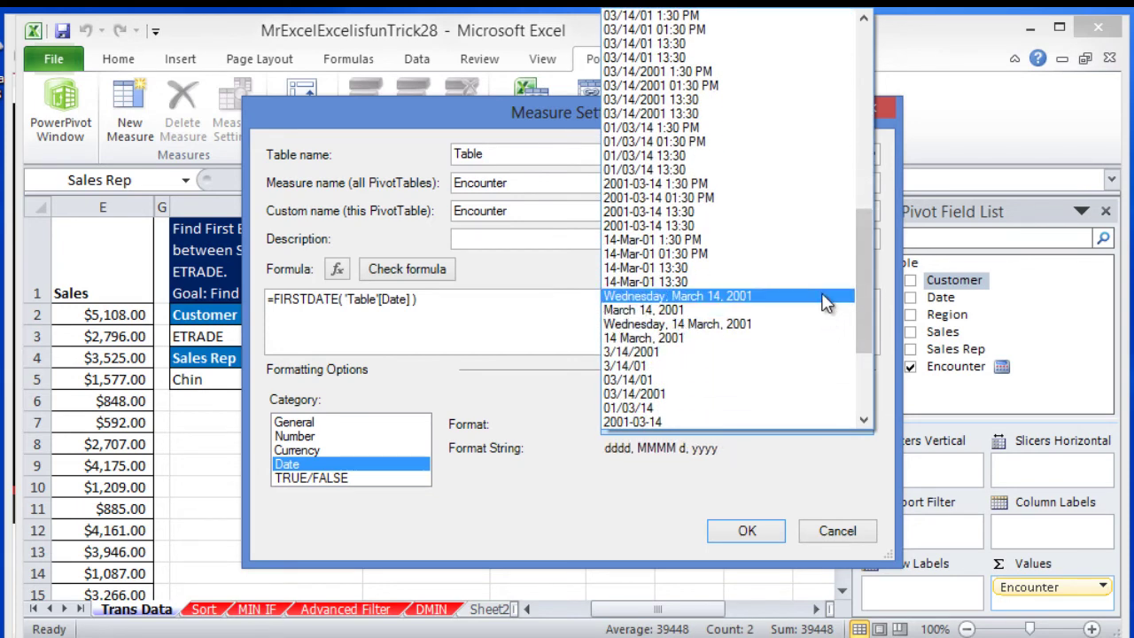
click(824, 295)
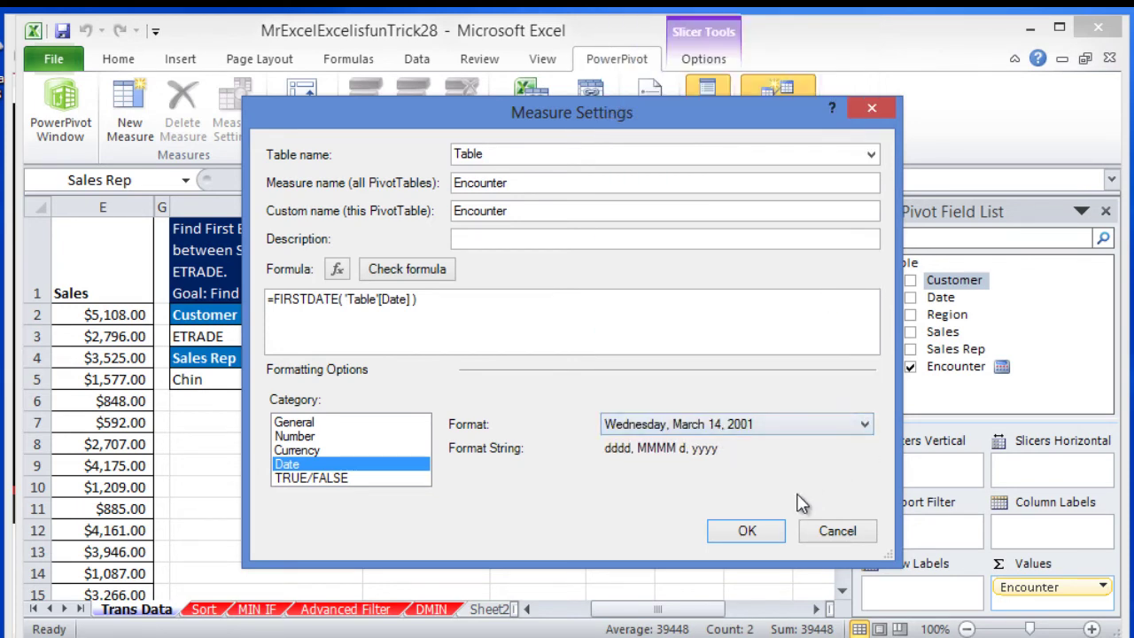
click(755, 531)
drag(602, 531, 606, 551)
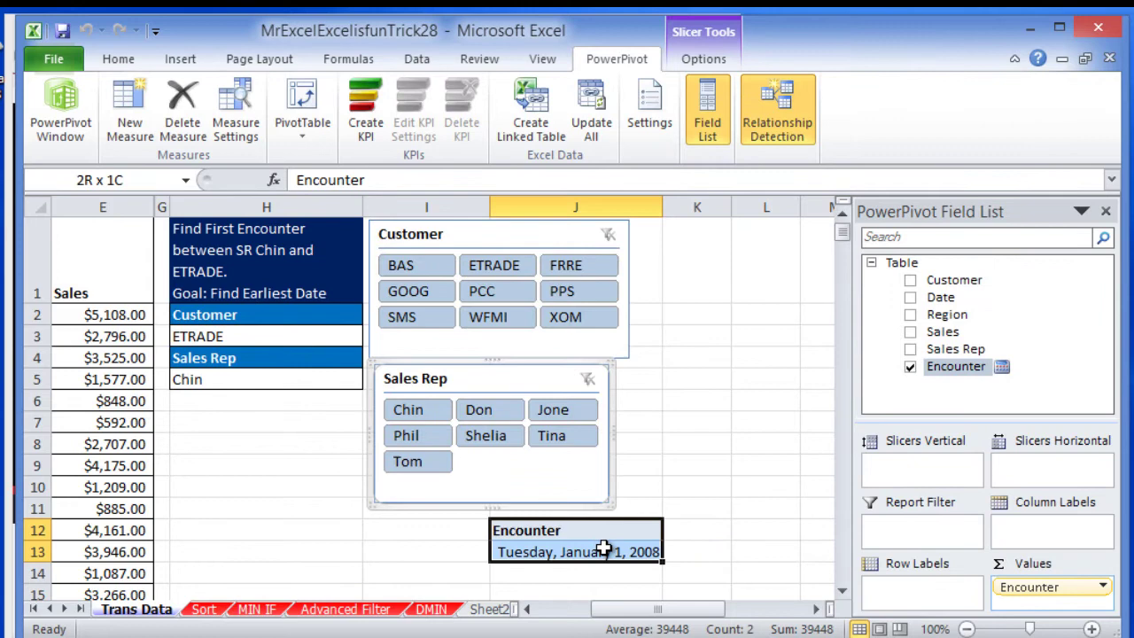
- Copy the Encounter pivot result from J12:J13 into H6:H7
key(ctrl+c)
click(294, 418)
click(294, 400)
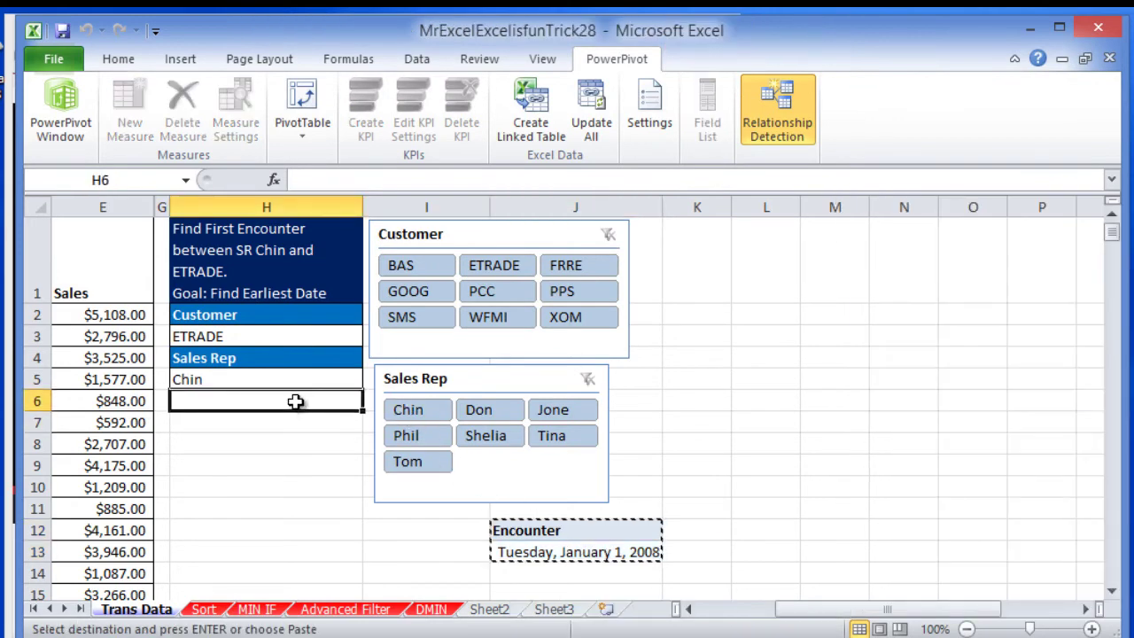
key(ctrl+v)
click(235, 457)
drag(234, 457, 61, 458)
- Filter the slicers to Sales Rep Chin and Customer ETRADE, showing Saturday, January 19, 2008
click(280, 424)
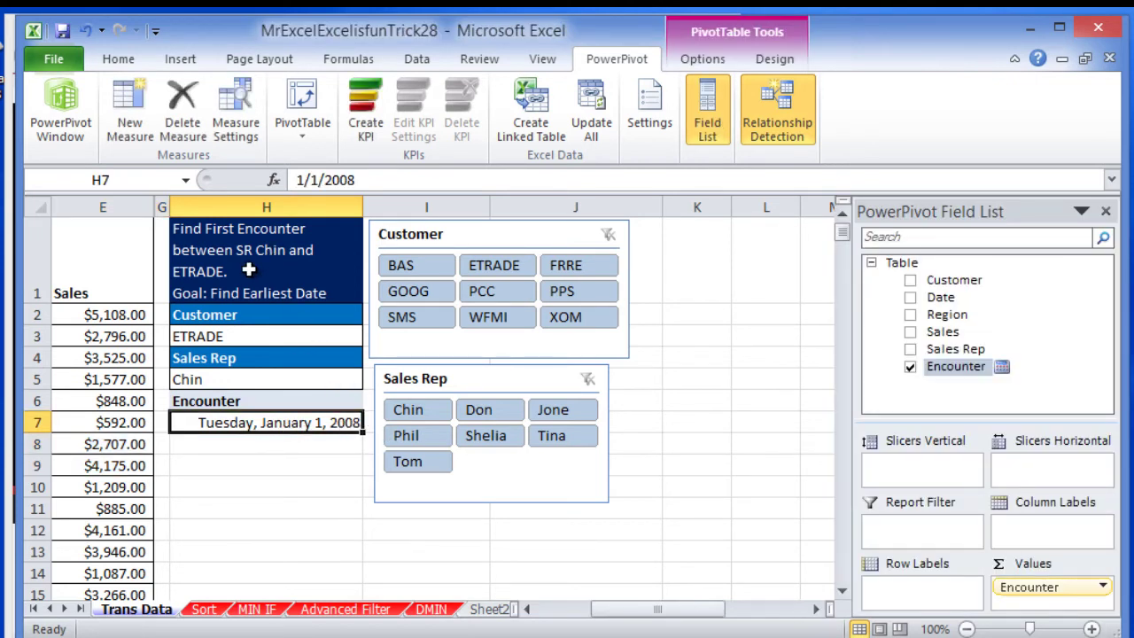
click(430, 409)
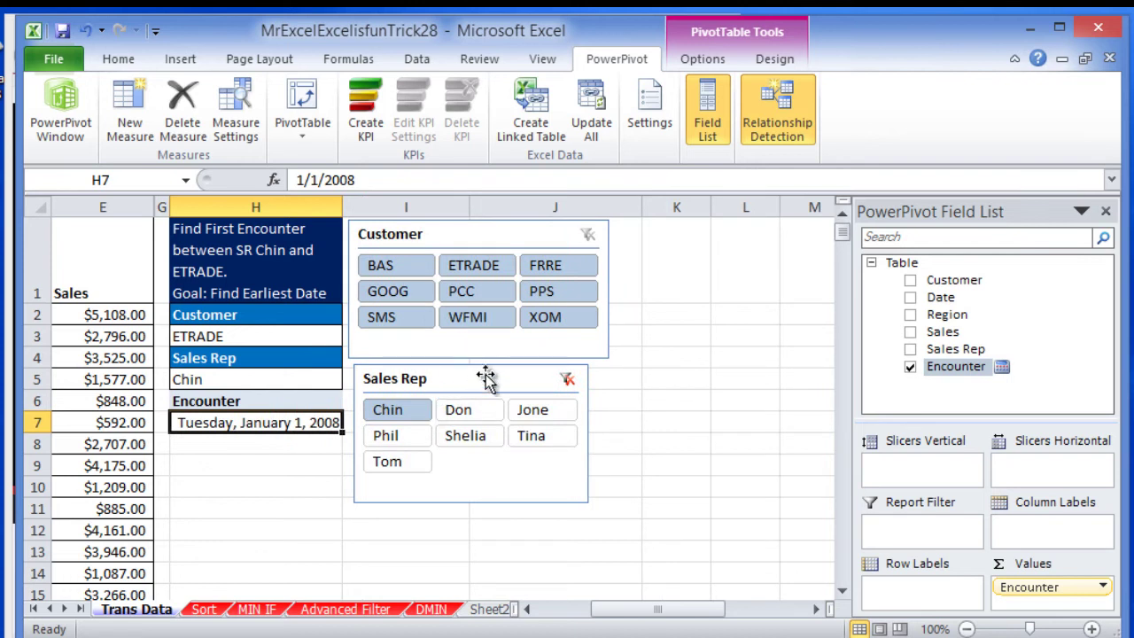
click(472, 266)
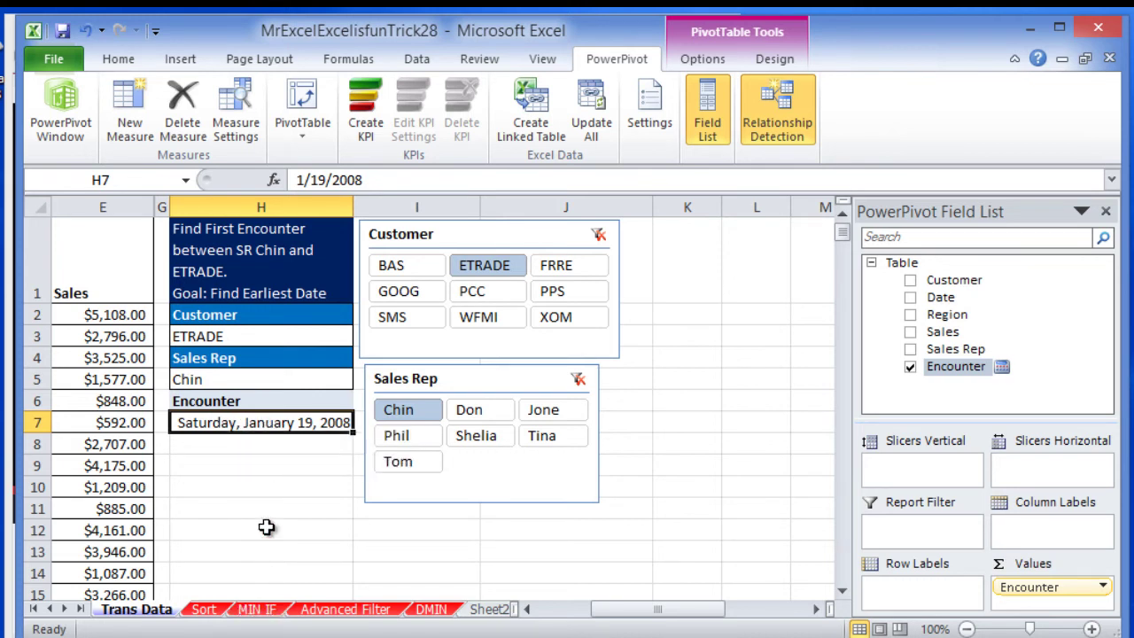
click(258, 611)
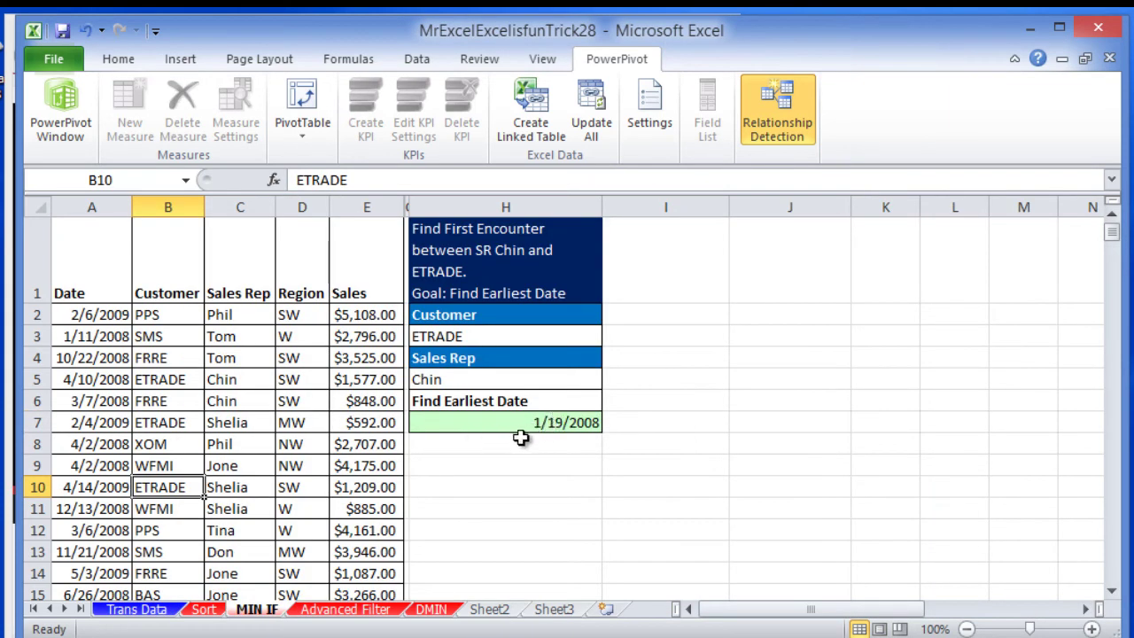
click(163, 609)
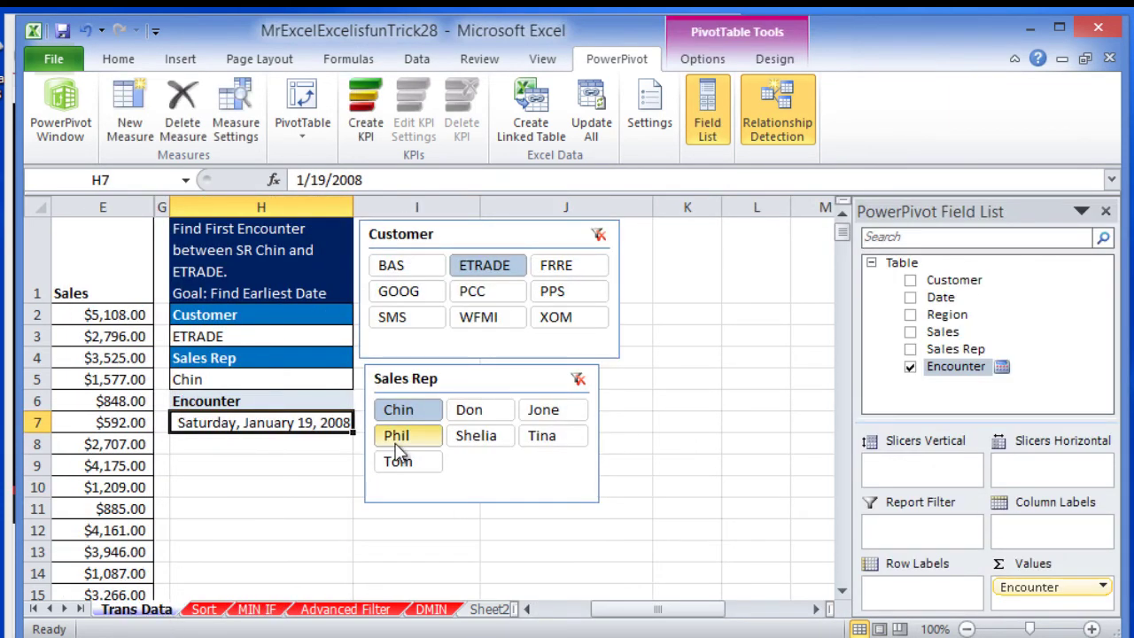